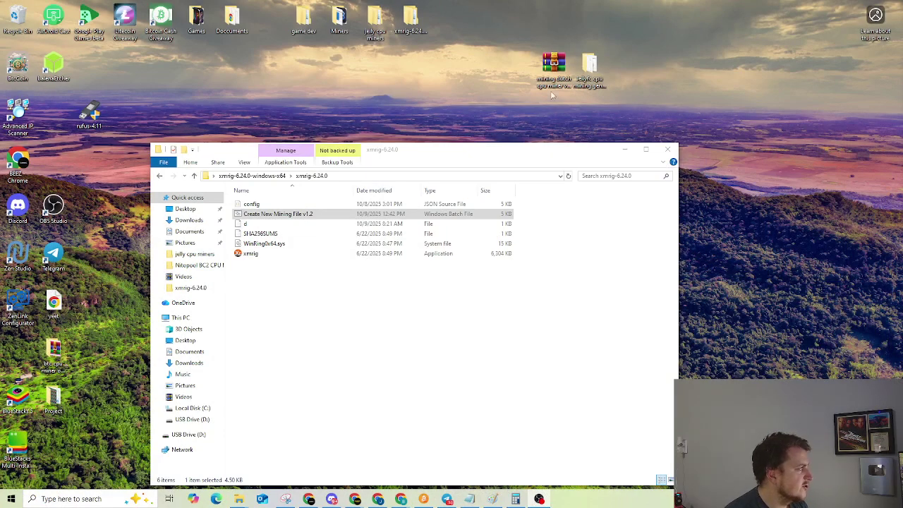
Bring the xmrig folder window into view and launch Create New Mining File v1.2.
{"action": "left_click", "coordinate": [567, 93]}
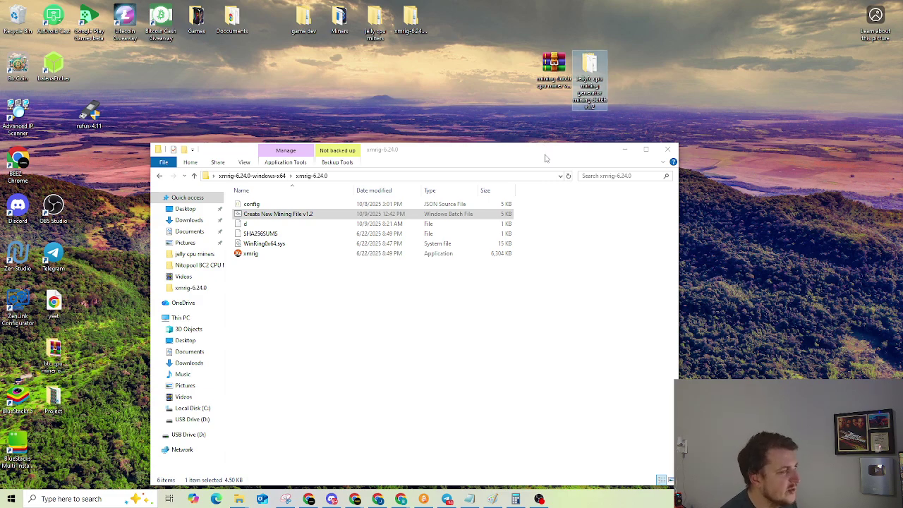
{"action": "left_click_drag", "start_coordinate": [545, 158], "coordinate": [567, 109]}
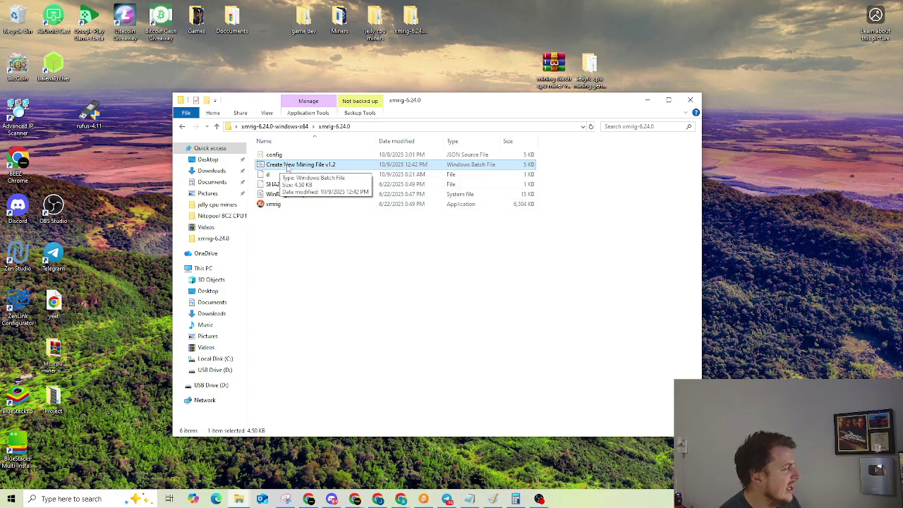
{"action": "double_click", "coordinate": [340, 169]}
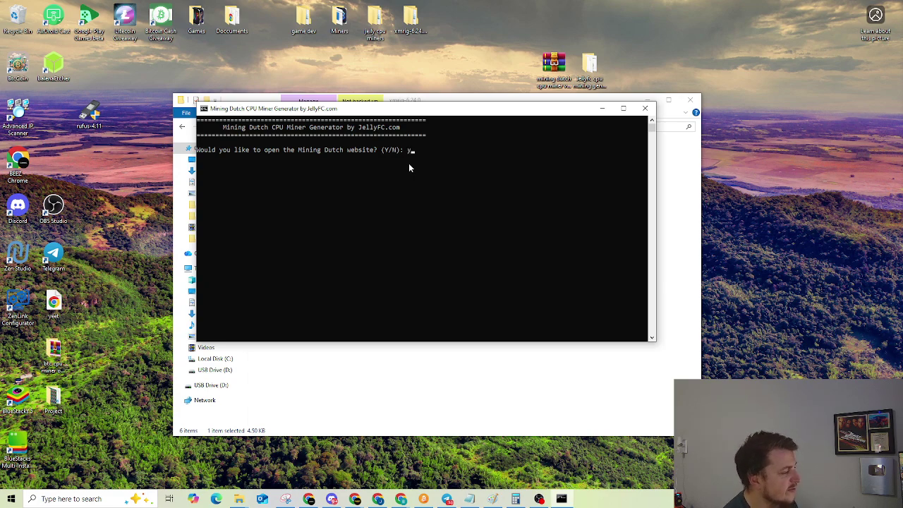
Answer yes so the generator opens the Mining-Dutch website.
{"action": "key", "text": "Return"}
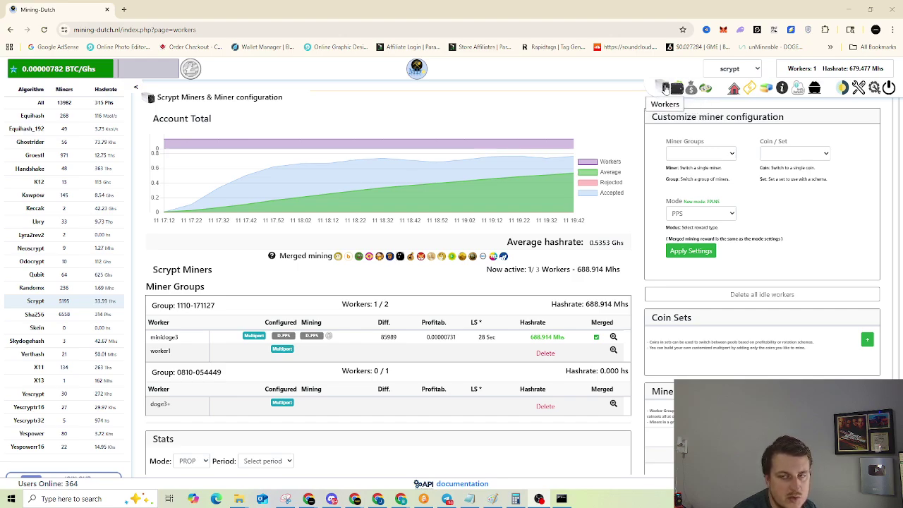
Switch the Mining-Dutch workers view from Scrypt to the randomx algorithm.
{"action": "left_click", "coordinate": [665, 87]}
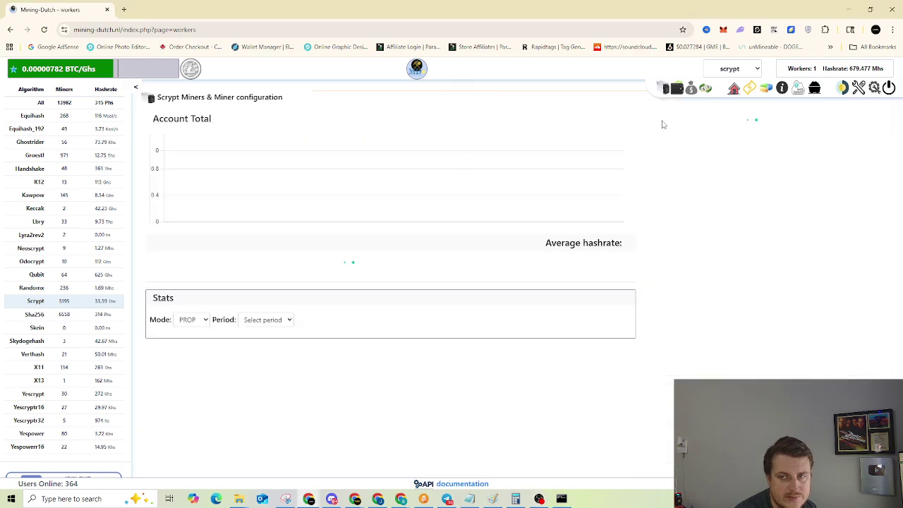
{"action": "left_click", "coordinate": [746, 70]}
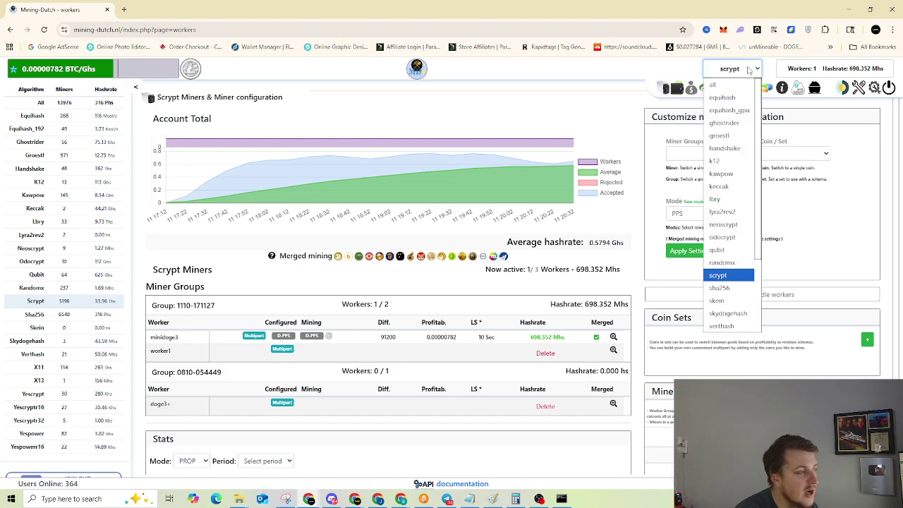
{"action": "scroll", "coordinate": [734, 173], "scroll_direction": "down", "scroll_amount": 2}
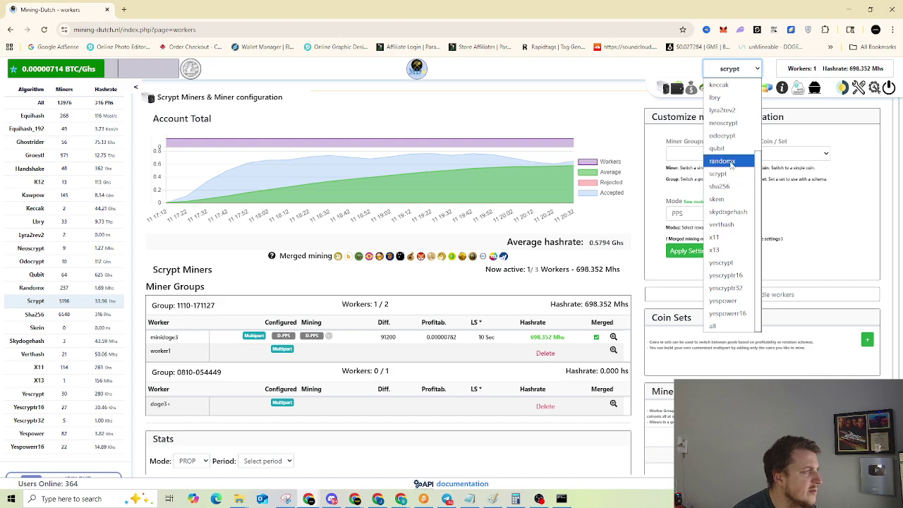
{"action": "left_click", "coordinate": [726, 161]}
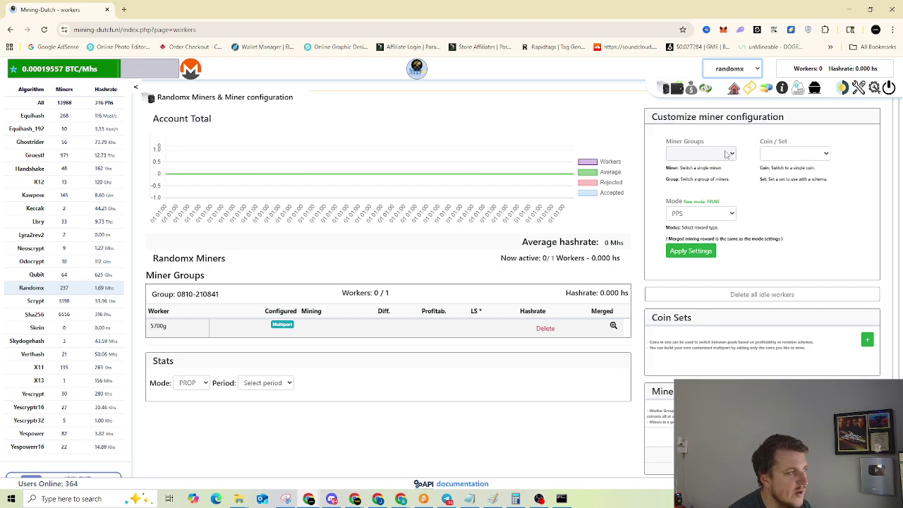
Apply Multiport coin set with PPS payout to the RandomX miner group, then minimize Chrome.
{"action": "left_click", "coordinate": [729, 154]}
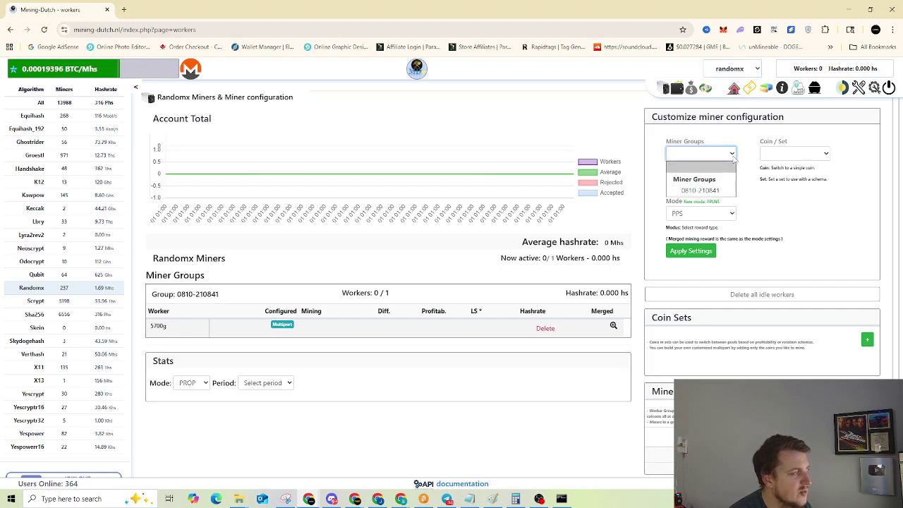
{"action": "left_click", "coordinate": [744, 152]}
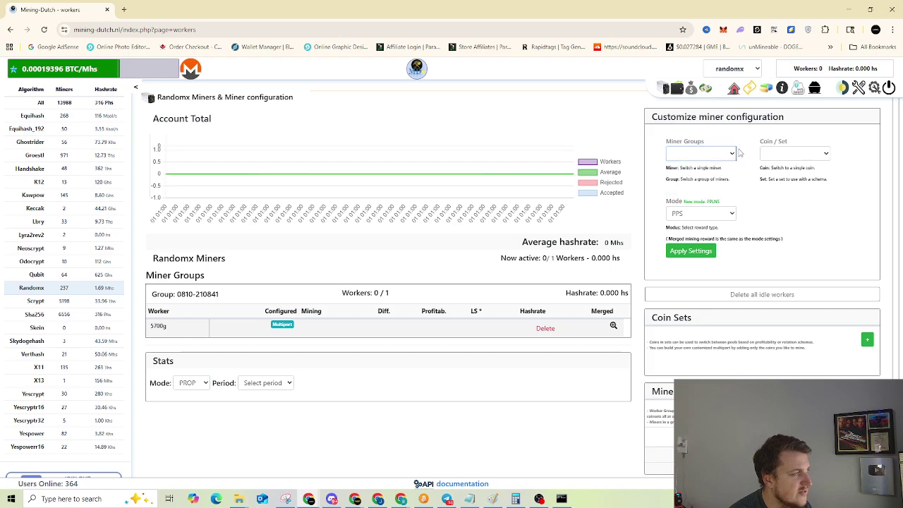
{"action": "left_click", "coordinate": [813, 153]}
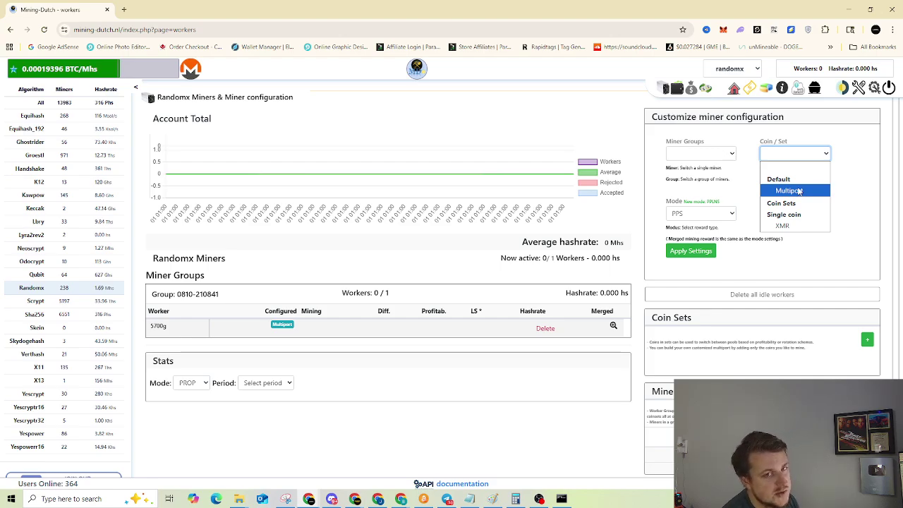
{"action": "left_click", "coordinate": [799, 191]}
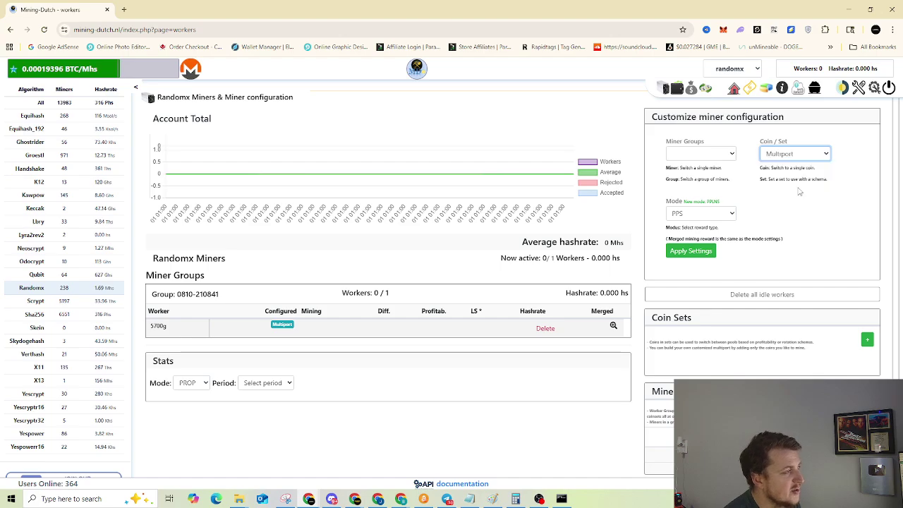
{"action": "left_click", "coordinate": [705, 153]}
{"action": "left_click", "coordinate": [711, 189]}
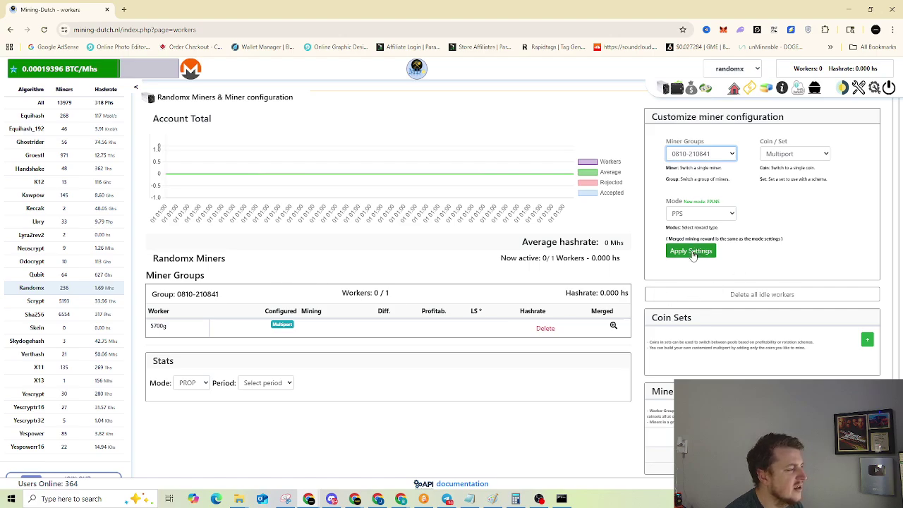
{"action": "left_click", "coordinate": [698, 213]}
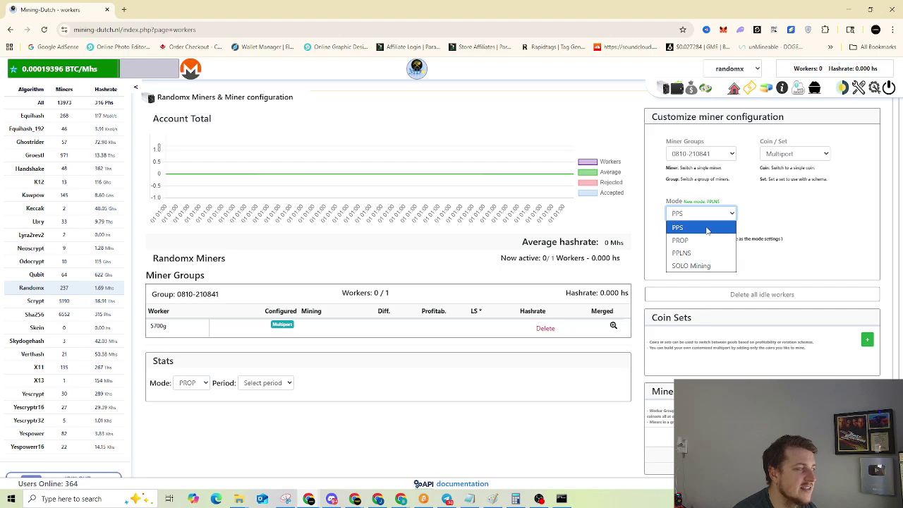
{"action": "left_click", "coordinate": [707, 229]}
{"action": "left_click", "coordinate": [695, 251]}
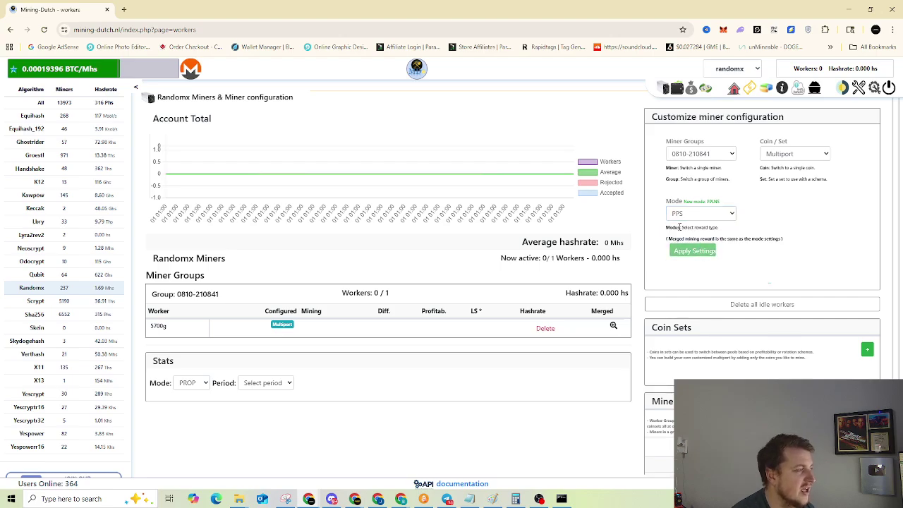
{"action": "left_click", "coordinate": [849, 13]}
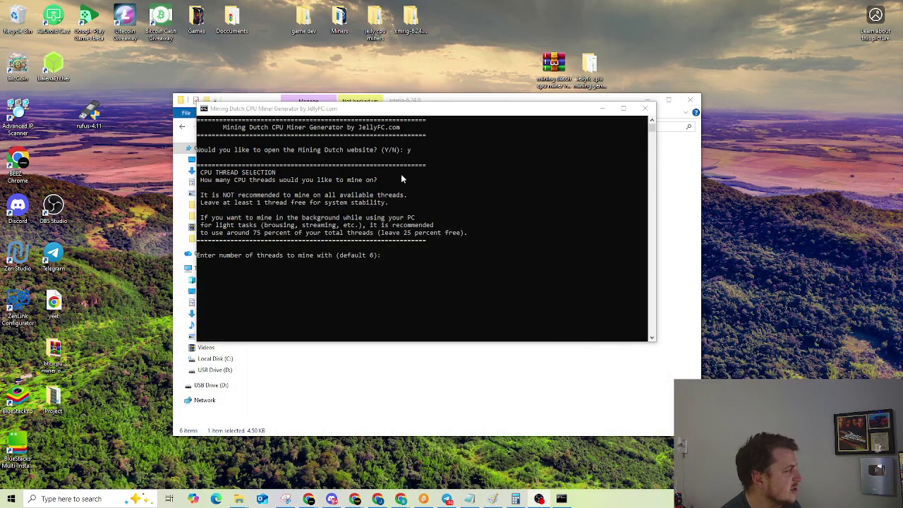
{"action": "left_click", "coordinate": [408, 264]}
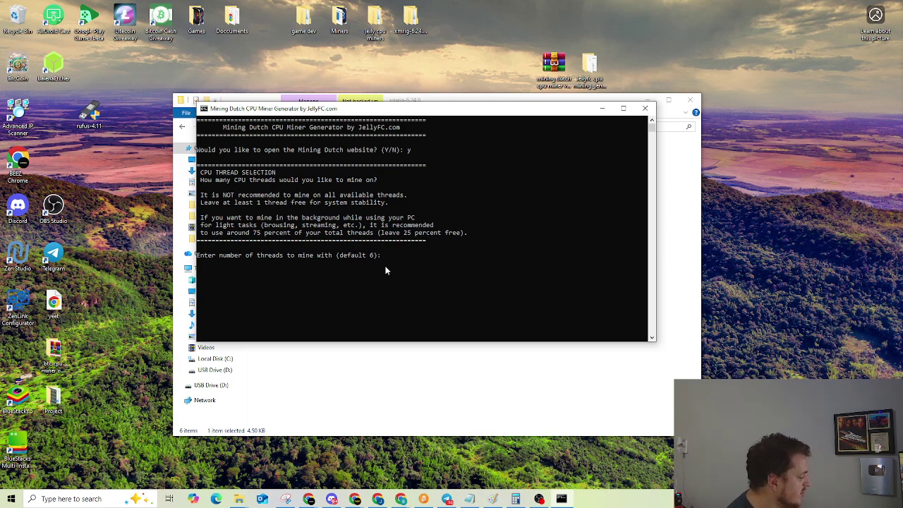
{"action": "key", "text": "ctrl+shift+Escape"}
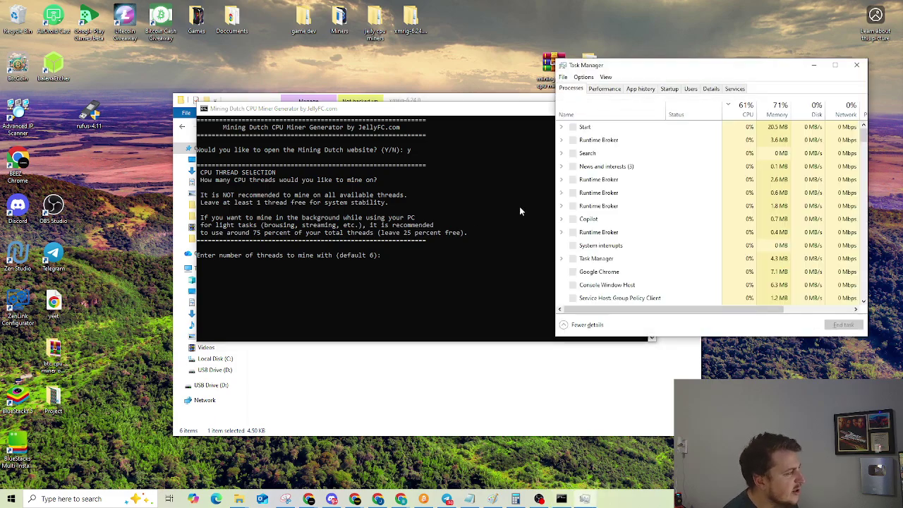
{"action": "left_click", "coordinate": [609, 92]}
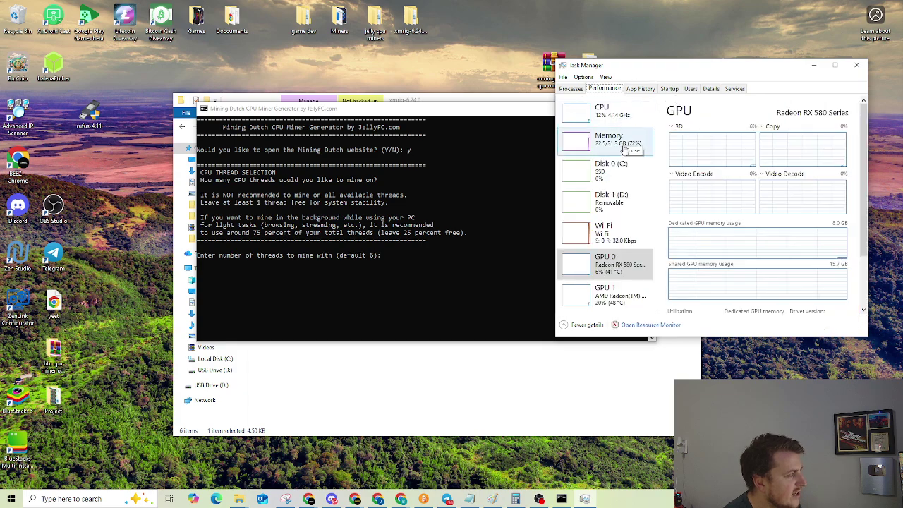
{"action": "left_click", "coordinate": [615, 115]}
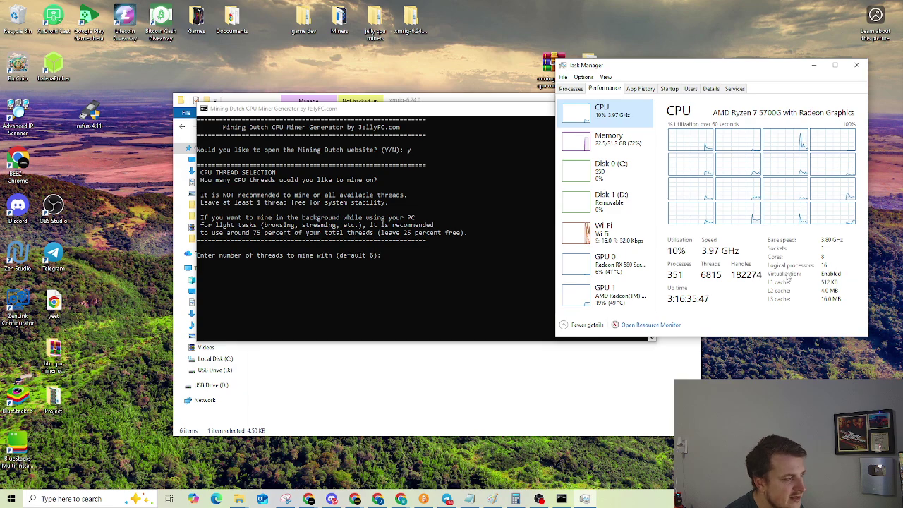
{"action": "left_click", "coordinate": [857, 64]}
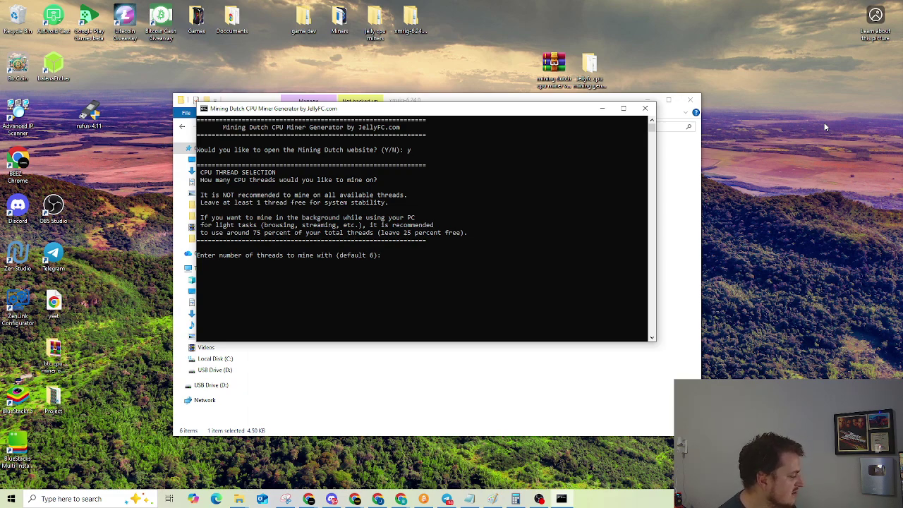
Enter 6 as the number of CPU mining threads.
{"action": "type", "text": "6"}
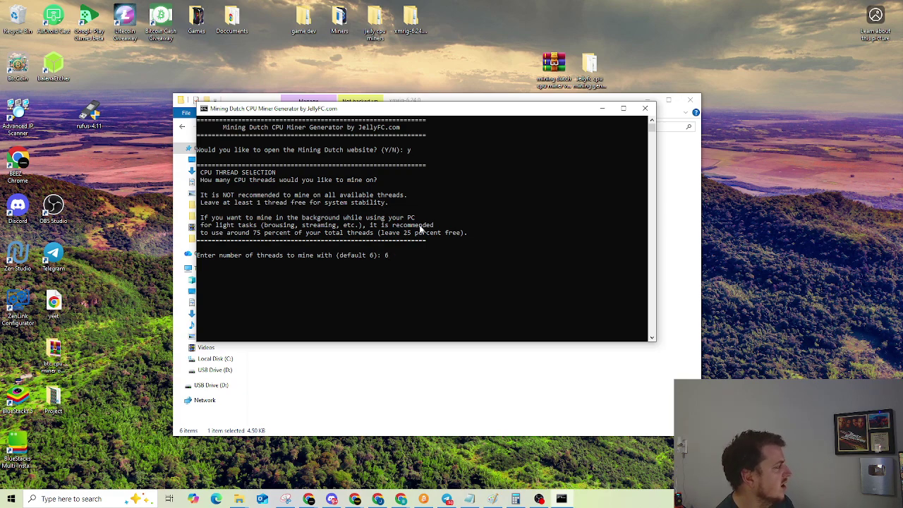
{"action": "key", "text": "Return"}
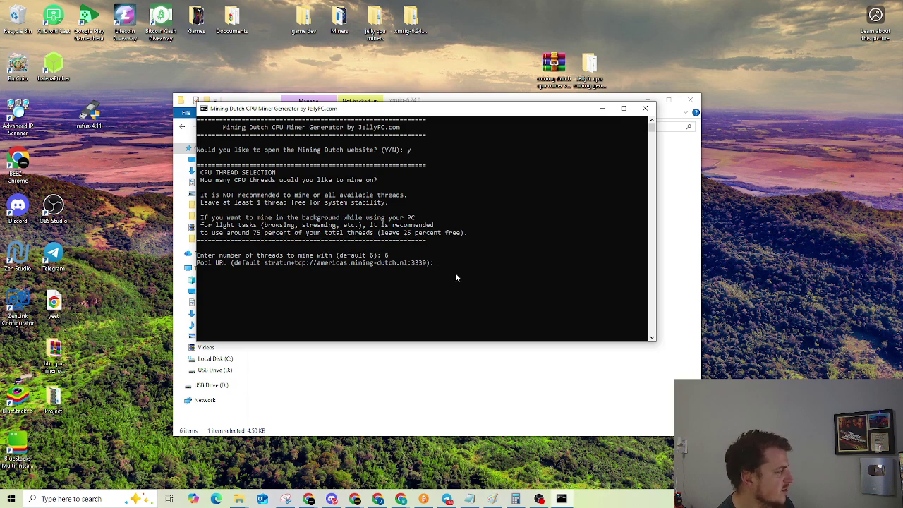
Keep the default americas.mining-dutch.nl:3339 pool URL and bring up Mining-Dutch account settings.
{"action": "key", "text": "Return"}
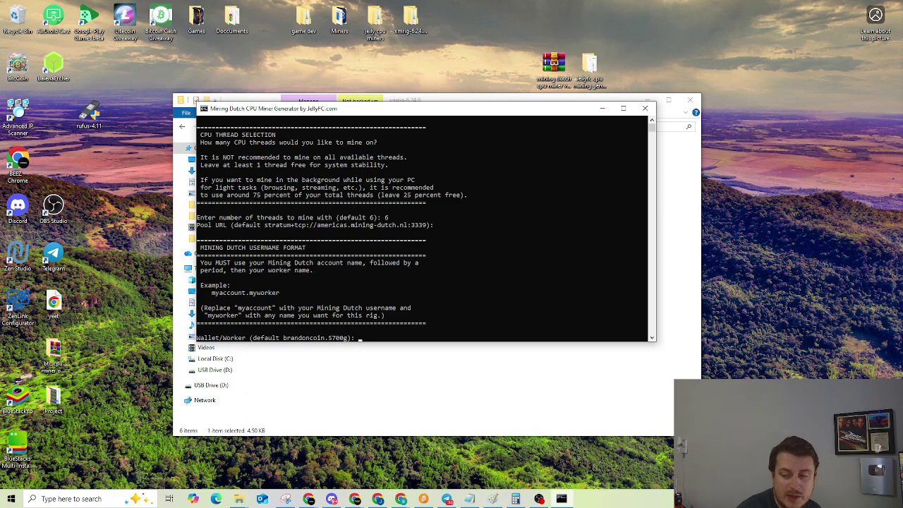
{"action": "key", "text": "alt+Tab"}
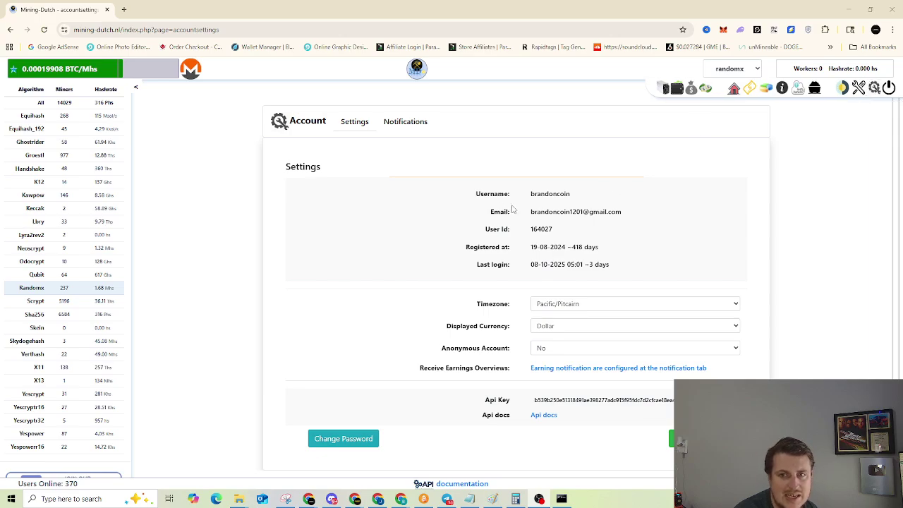
Select the account username on the Mining-Dutch settings page, then minimize the browser.
{"action": "left_click_drag", "start_coordinate": [528, 195], "coordinate": [675, 199]}
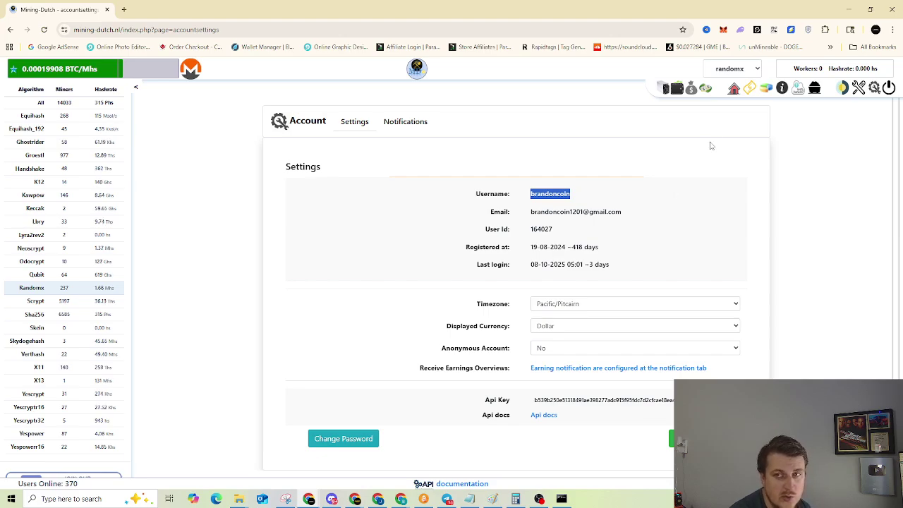
{"action": "left_click", "coordinate": [847, 10]}
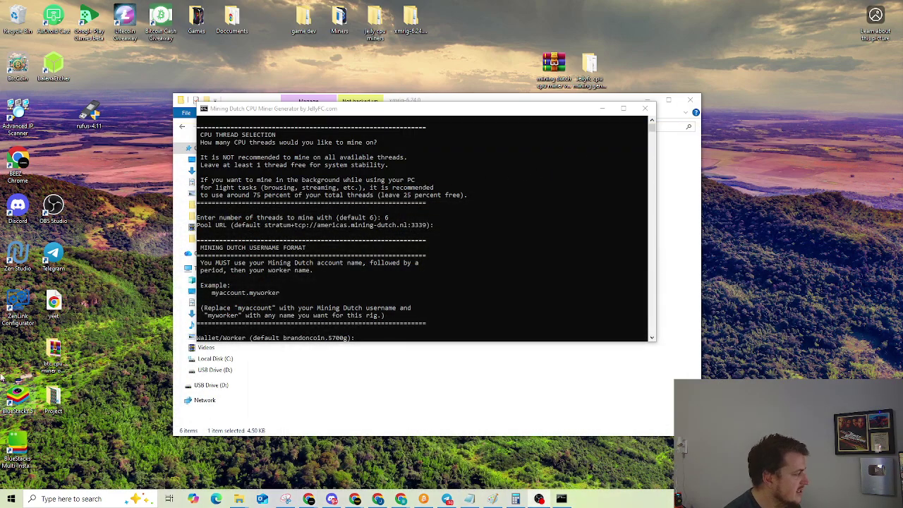
At the Wallet/Worker prompt, type the account username followed by '.tes'.
{"action": "left_click", "coordinate": [386, 340]}
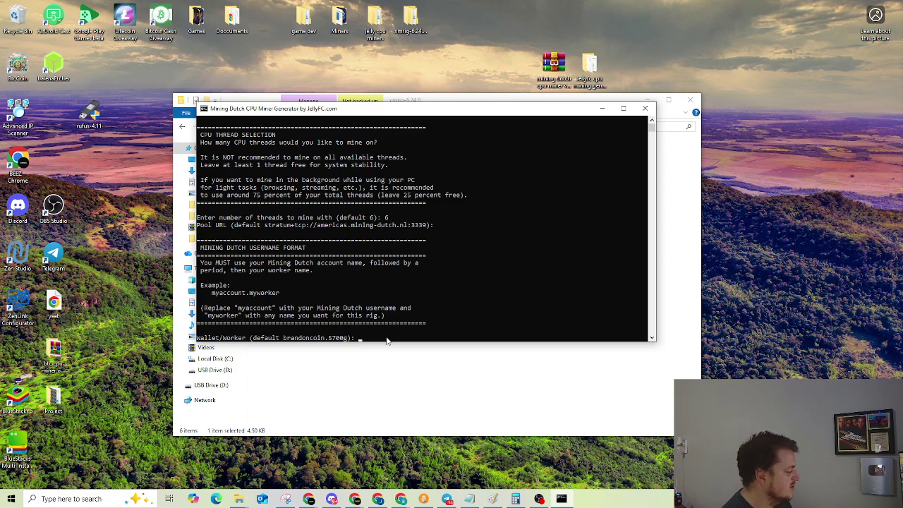
{"action": "type", "text": "brandoncoin"}
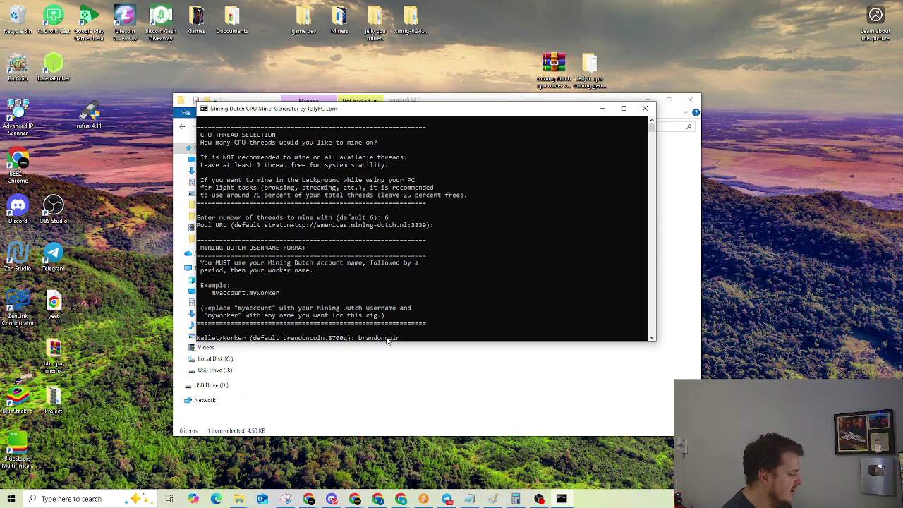
{"action": "type", "text": ".test"}
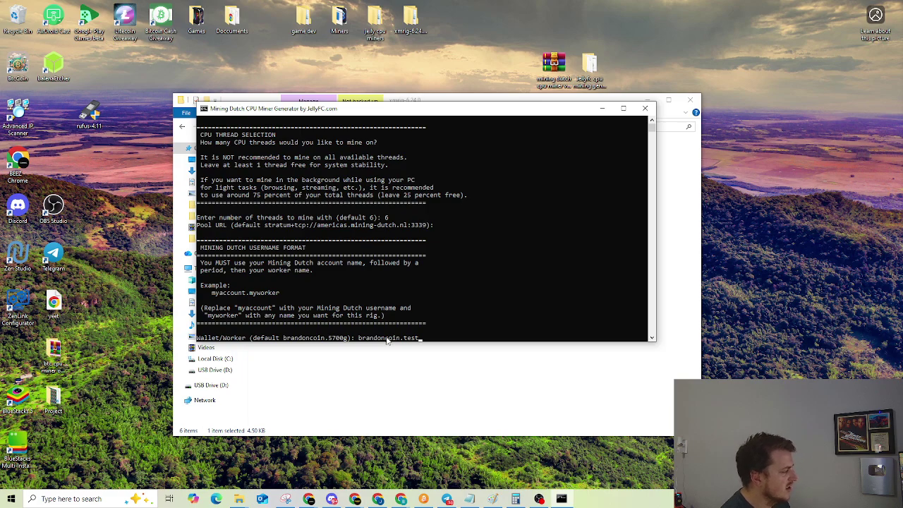
Submit the worker name and set manual difficulty d=50000 as the extra argument.
{"action": "key", "text": "Return"}
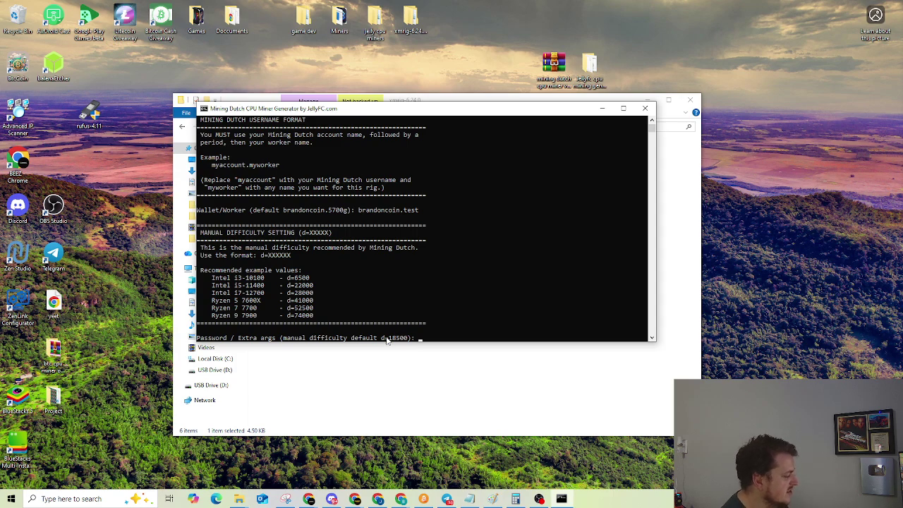
{"action": "type", "text": "d="}
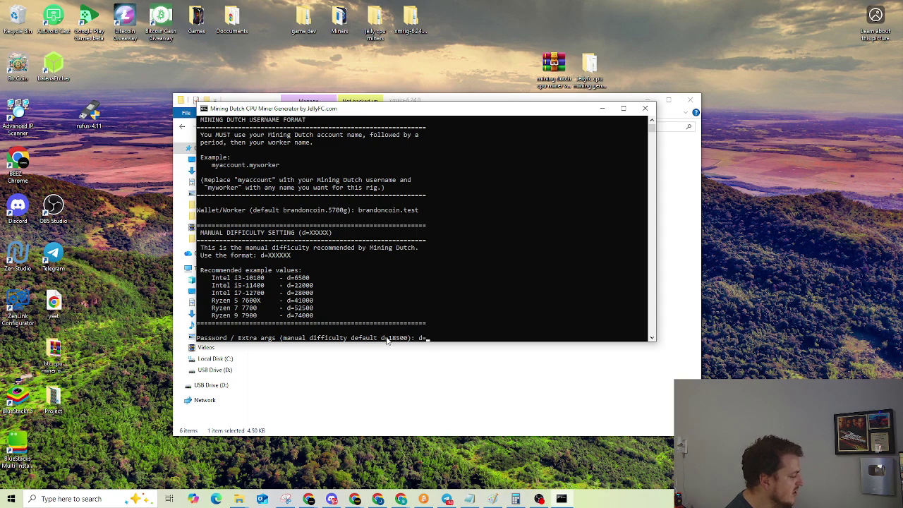
{"action": "type", "text": "50"}
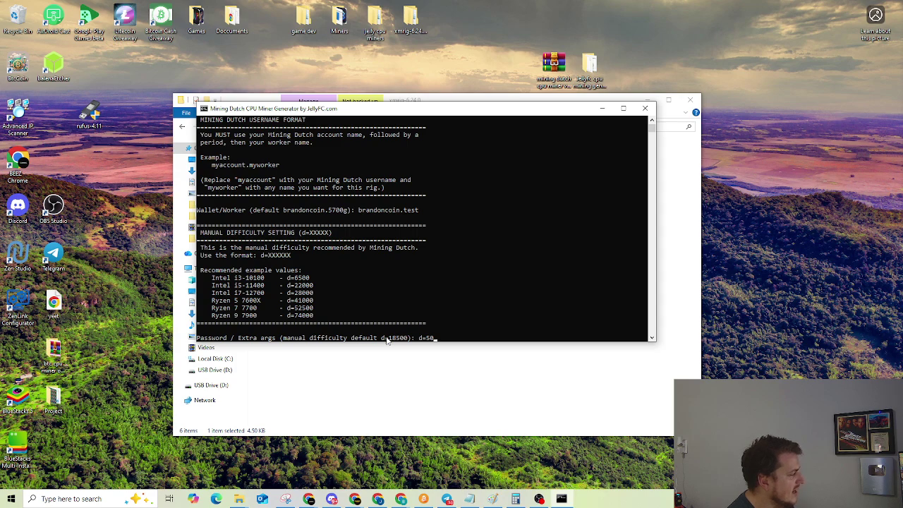
{"action": "type", "text": "000"}
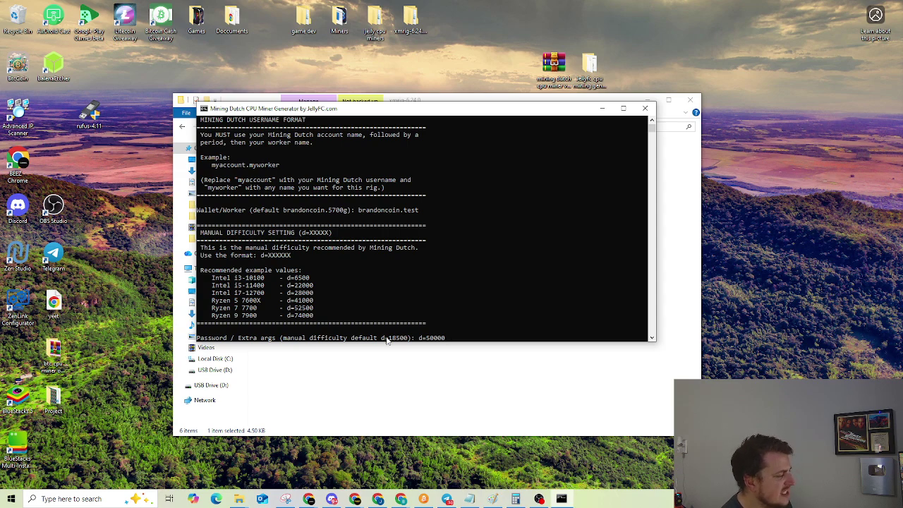
{"action": "key", "text": "Return"}
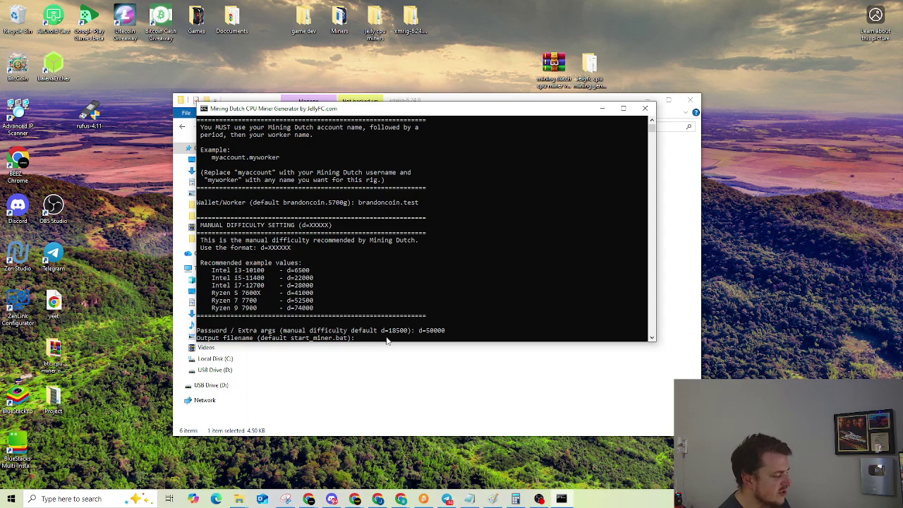
Save the miner as start_miner.bat, close the generator, and select start_miner in Explorer.
{"action": "key", "text": "Return"}
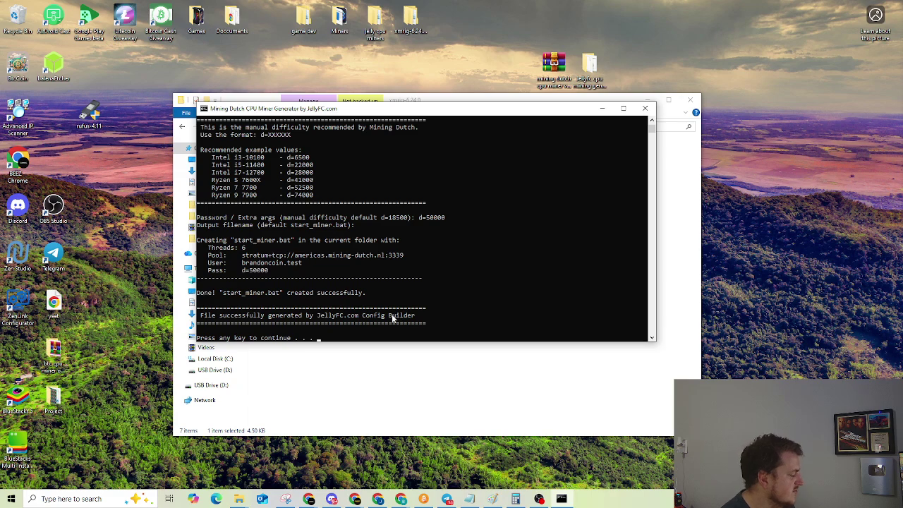
{"action": "key", "text": "Return"}
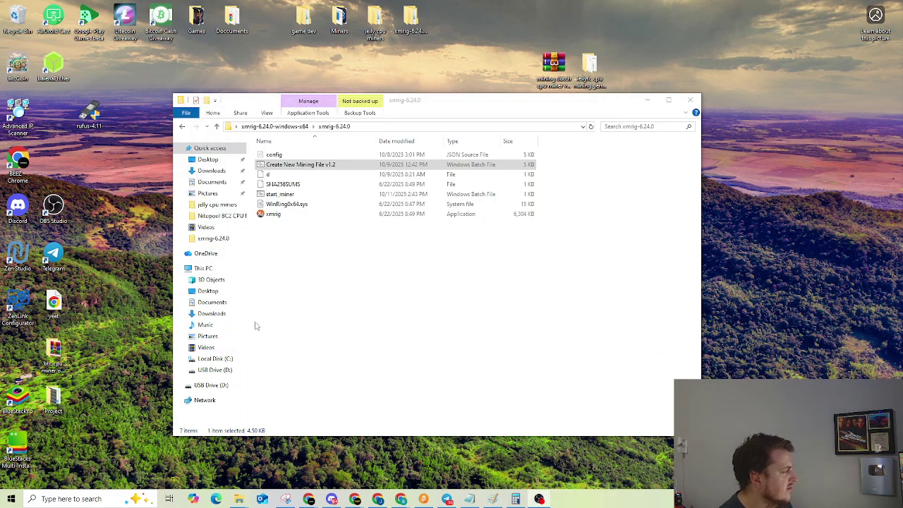
{"action": "left_click", "coordinate": [288, 195]}
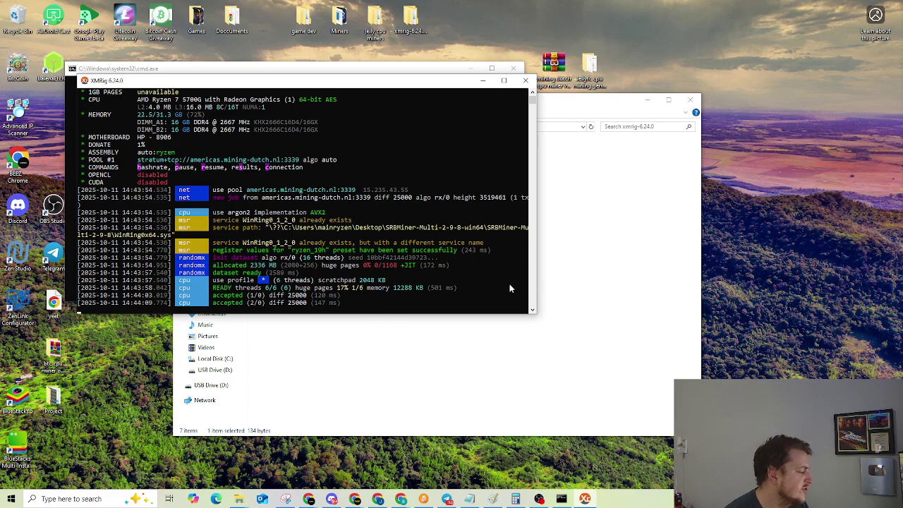
In Chrome, view the Mining-Dutch RandomX workers list showing worker test at 526.320 hs in Default.
{"action": "mouse_move", "coordinate": [312, 501]}
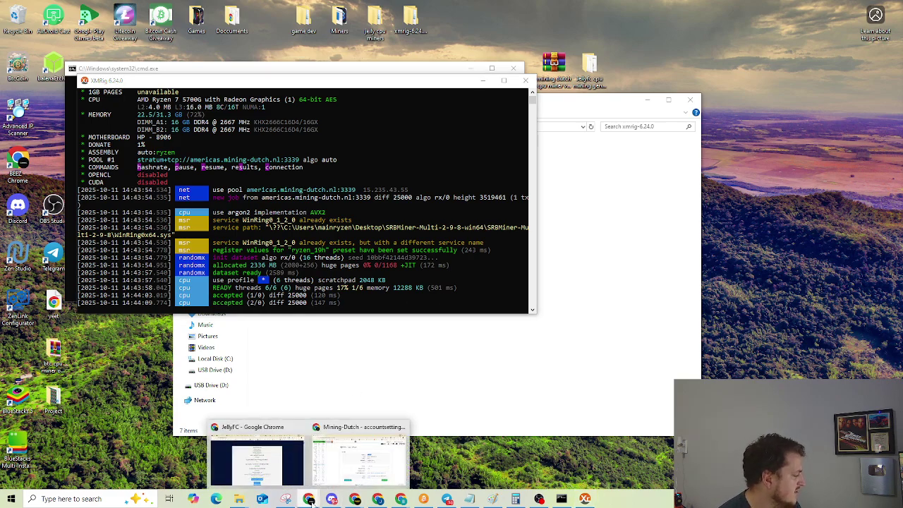
{"action": "left_click", "coordinate": [357, 459]}
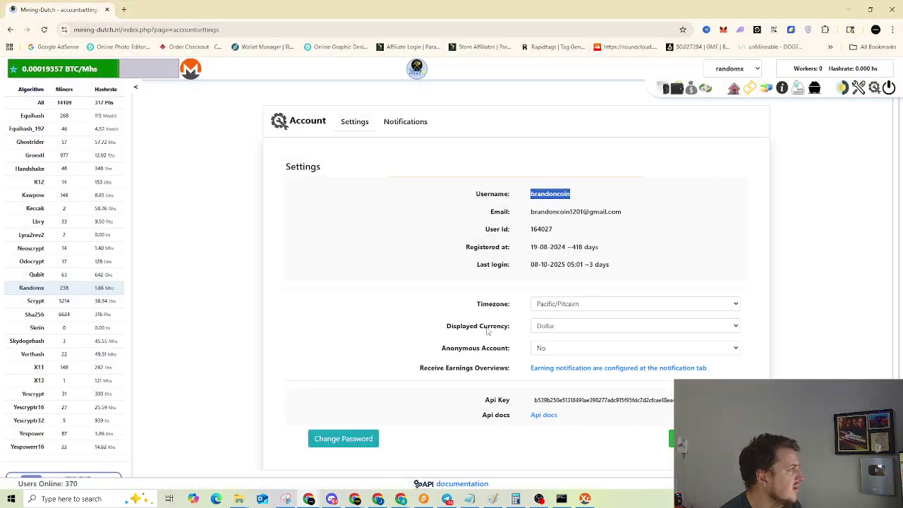
{"action": "left_click", "coordinate": [663, 90]}
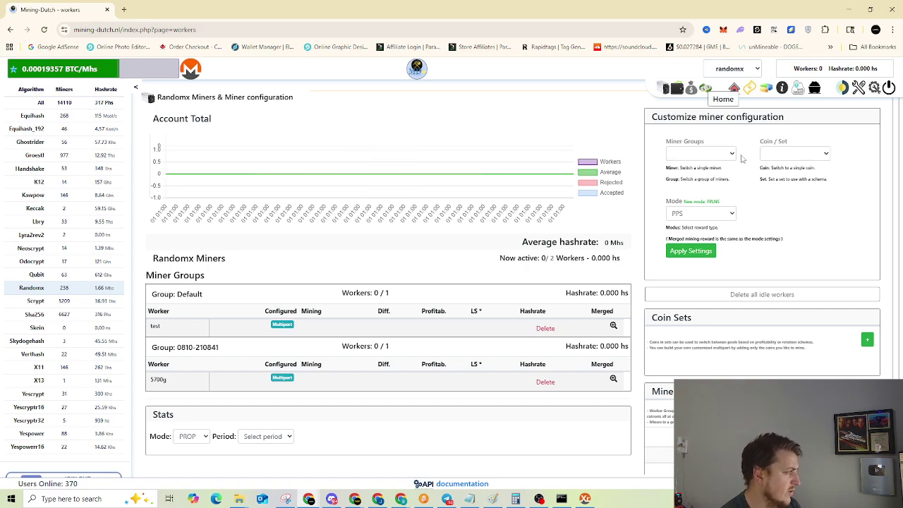
{"action": "scroll", "coordinate": [712, 178], "scroll_direction": "down", "scroll_amount": 1}
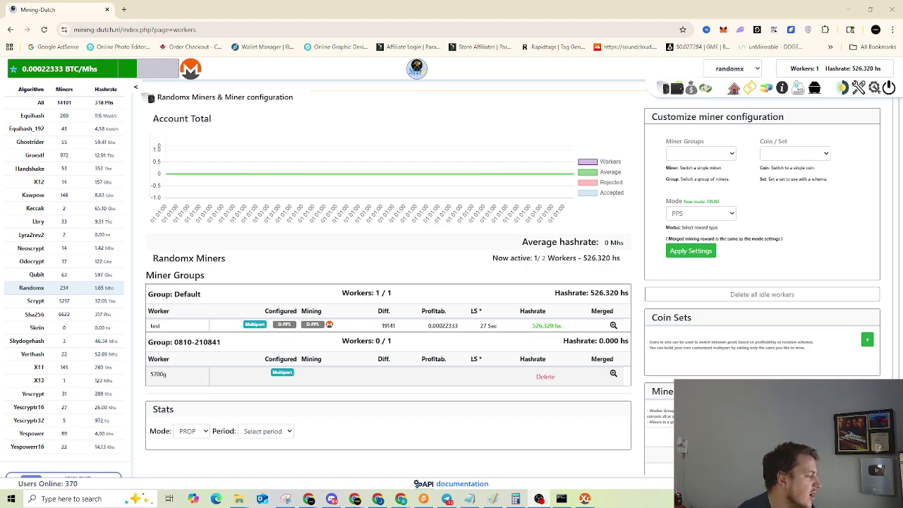
Check the XMRig mining log, then reload the workers page to see test at 635.960 hs.
{"action": "left_click", "coordinate": [561, 499]}
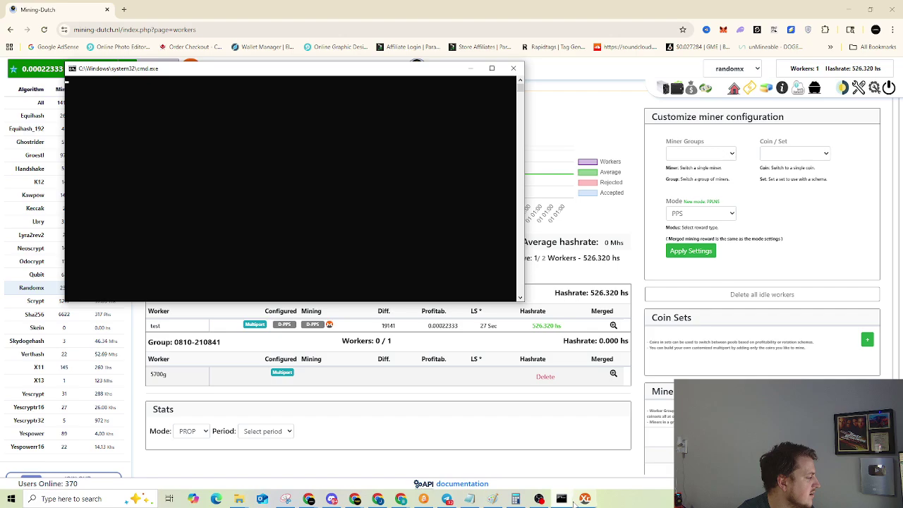
{"action": "left_click", "coordinate": [585, 499]}
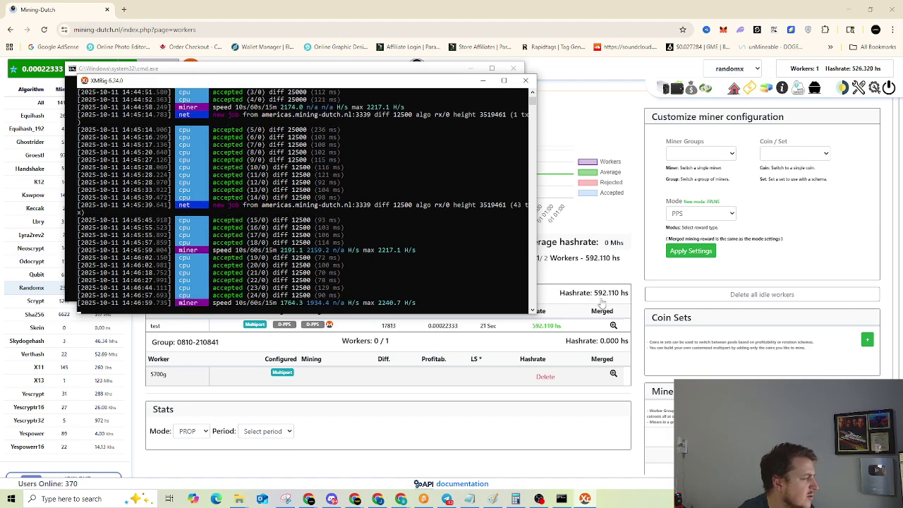
{"action": "left_click", "coordinate": [640, 293]}
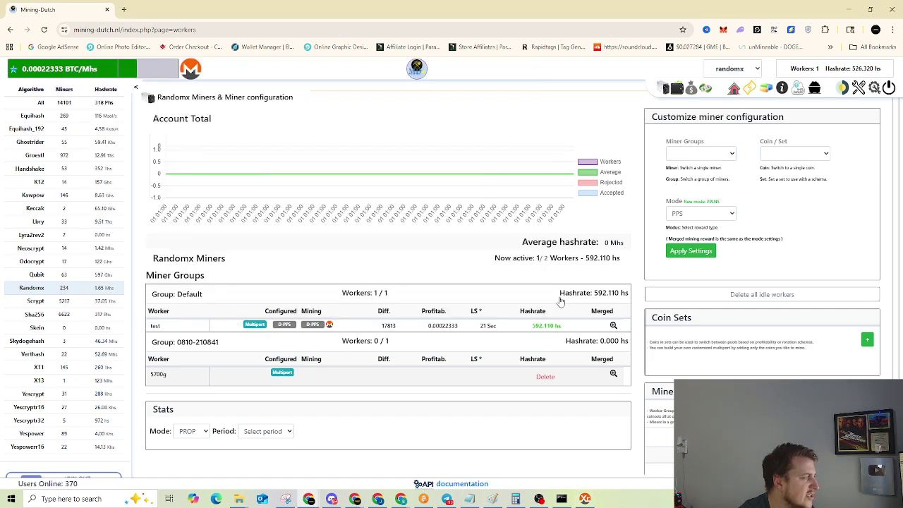
{"action": "left_click", "coordinate": [44, 29]}
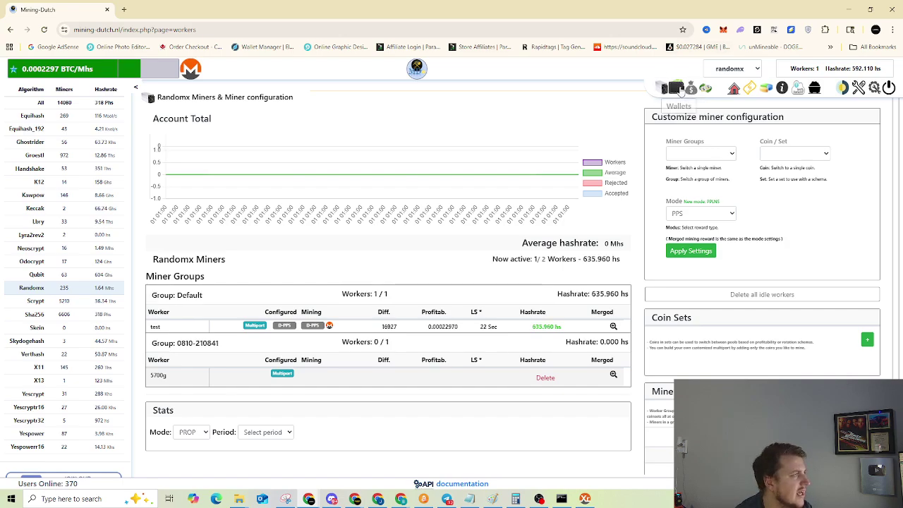
Open the Wallets page, confirm the funds prompt, and inspect lazy mining converting 100% to BC2.
{"action": "left_click", "coordinate": [677, 89]}
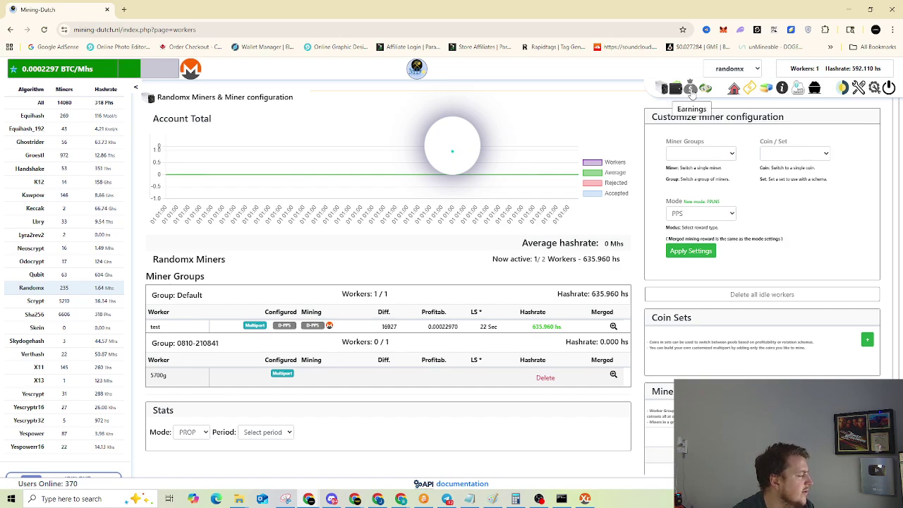
{"action": "left_click", "coordinate": [691, 92]}
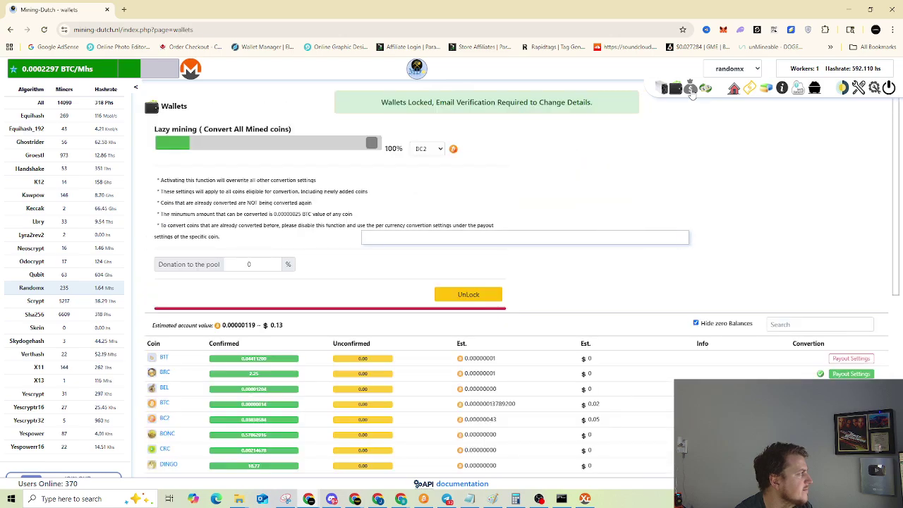
{"action": "left_click", "coordinate": [427, 324]}
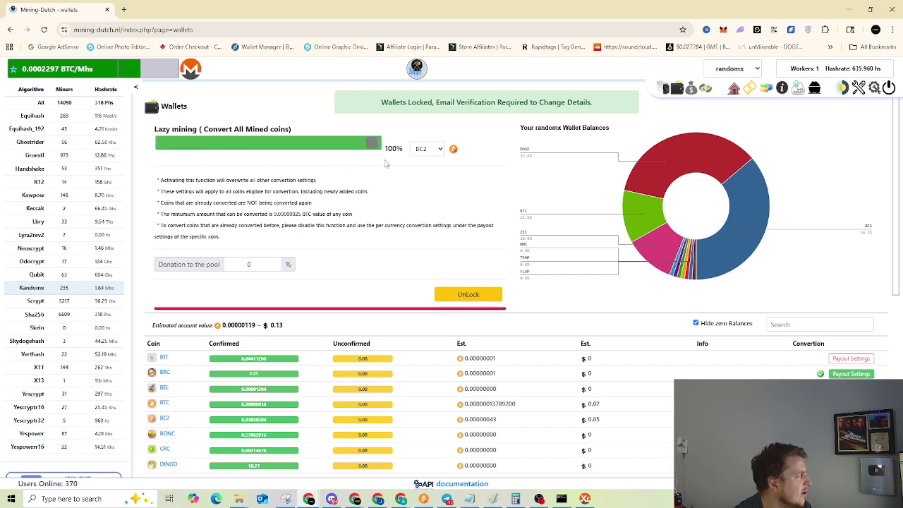
{"action": "left_click", "coordinate": [369, 144]}
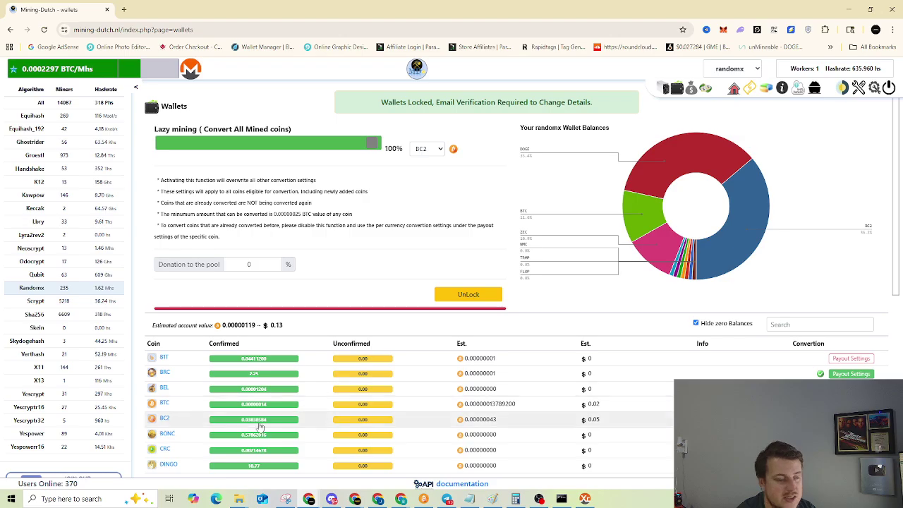
{"action": "scroll", "coordinate": [405, 366], "scroll_direction": "down", "scroll_amount": 3}
{"action": "scroll", "coordinate": [406, 366], "scroll_direction": "down", "scroll_amount": 3}
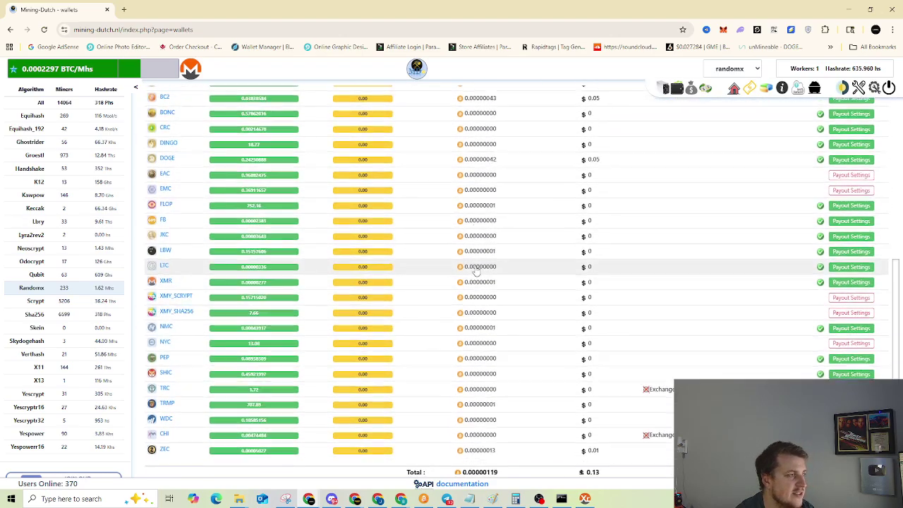
{"action": "scroll", "coordinate": [527, 358], "scroll_direction": "up", "scroll_amount": 5}
{"action": "mouse_move", "coordinate": [710, 268]}
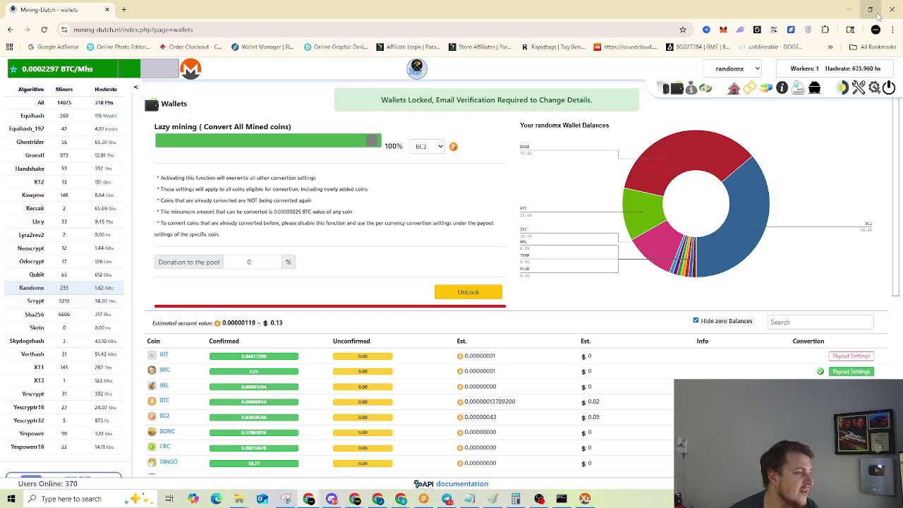
{"action": "scroll", "coordinate": [233, 232], "scroll_direction": "down", "scroll_amount": 2}
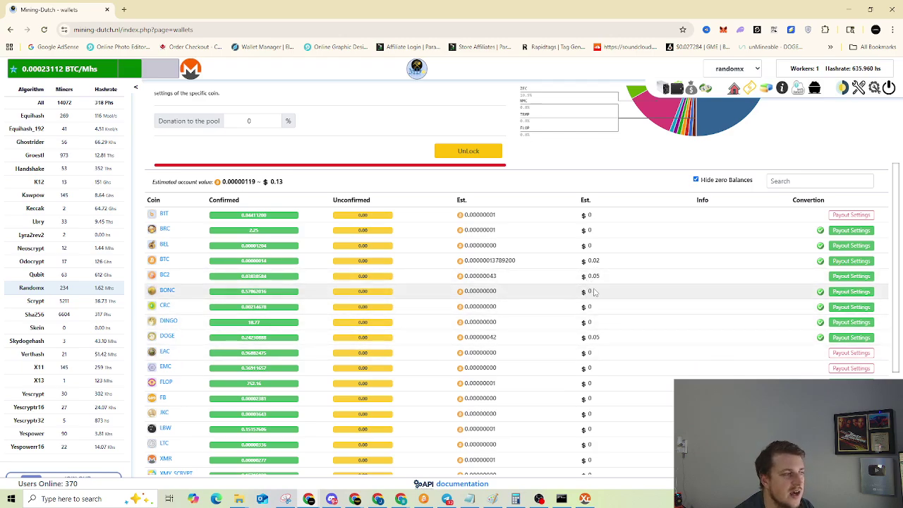
{"action": "scroll", "coordinate": [595, 292], "scroll_direction": "up", "scroll_amount": 2}
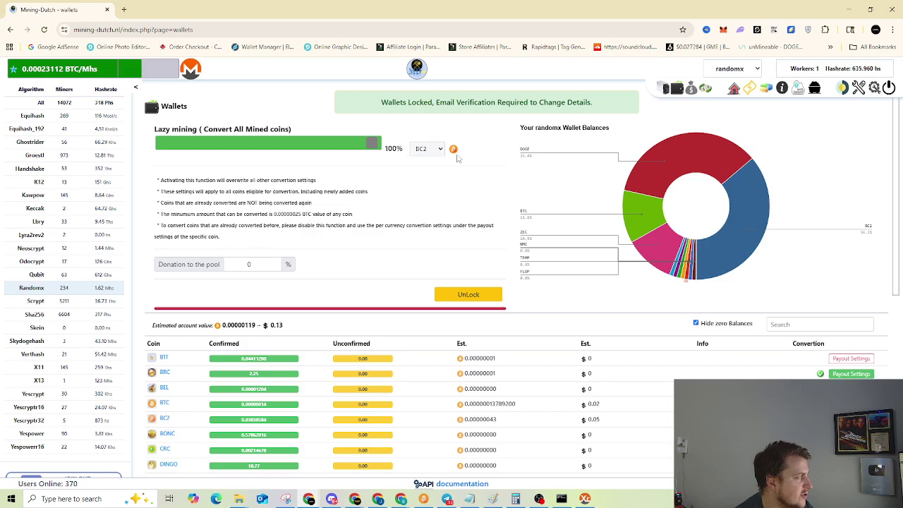
{"action": "scroll", "coordinate": [457, 158], "scroll_direction": "down", "scroll_amount": 4}
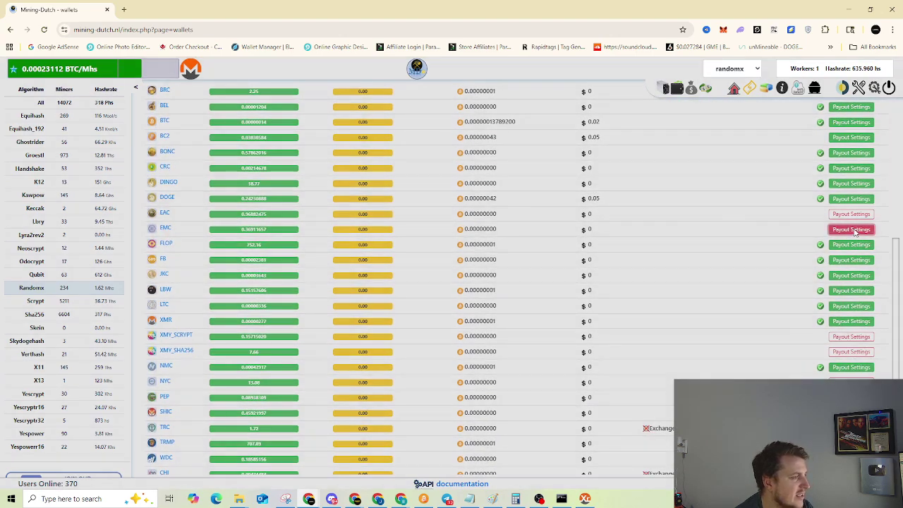
{"action": "left_click", "coordinate": [852, 229]}
{"action": "scroll", "coordinate": [453, 220], "scroll_direction": "down", "scroll_amount": 1}
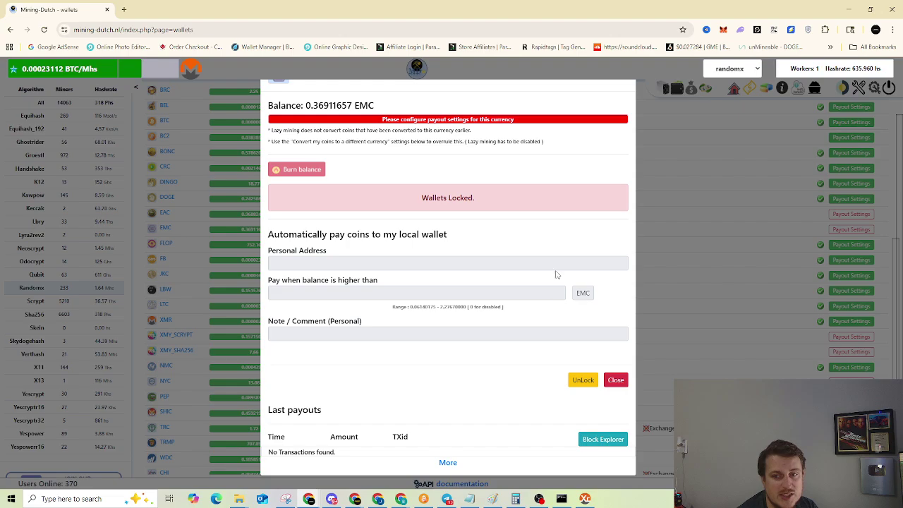
{"action": "scroll", "coordinate": [635, 303], "scroll_direction": "up", "scroll_amount": 1}
{"action": "left_click", "coordinate": [623, 109]}
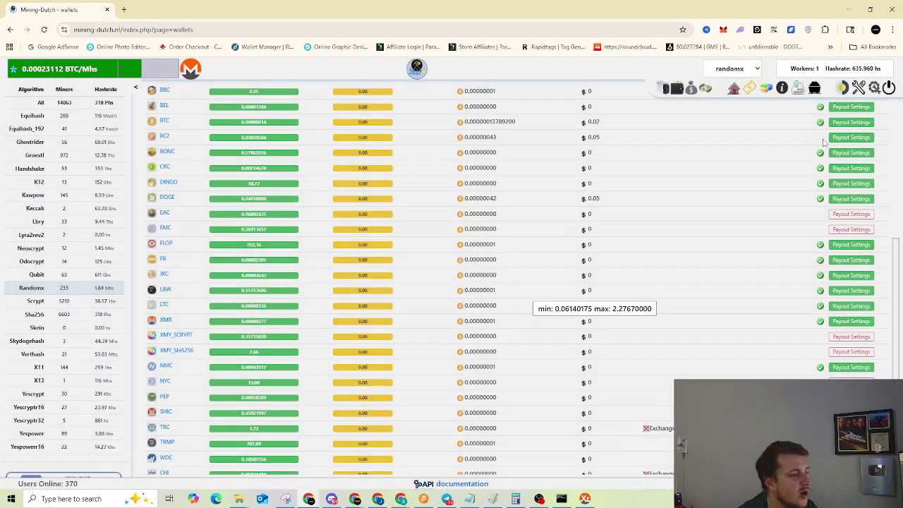
{"action": "scroll", "coordinate": [654, 188], "scroll_direction": "up", "scroll_amount": 5}
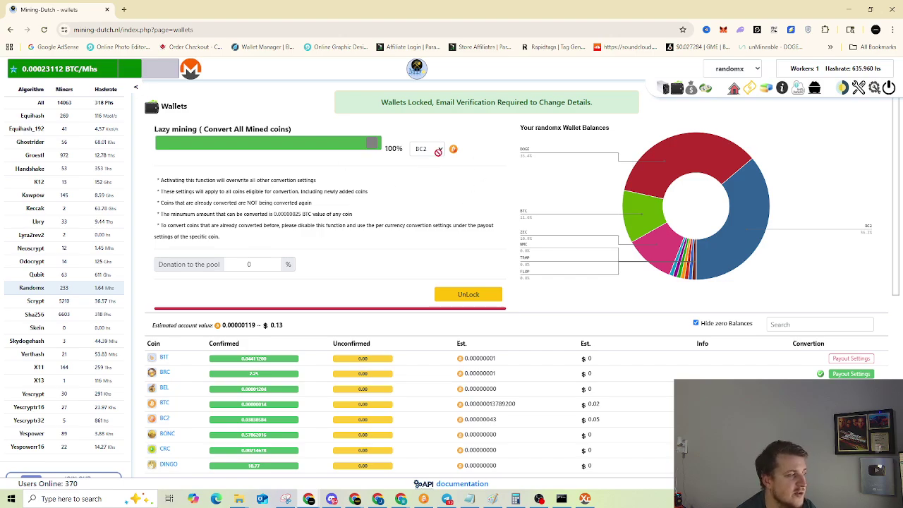
{"action": "mouse_move", "coordinate": [746, 171]}
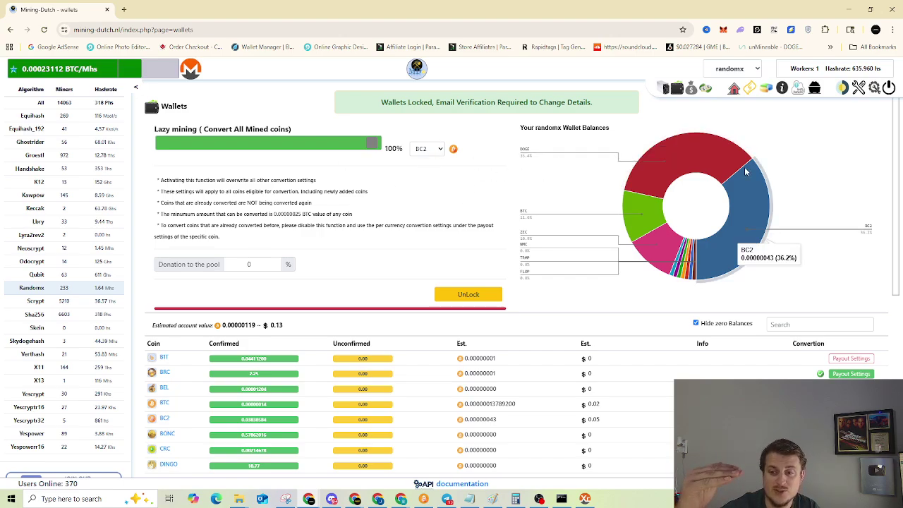